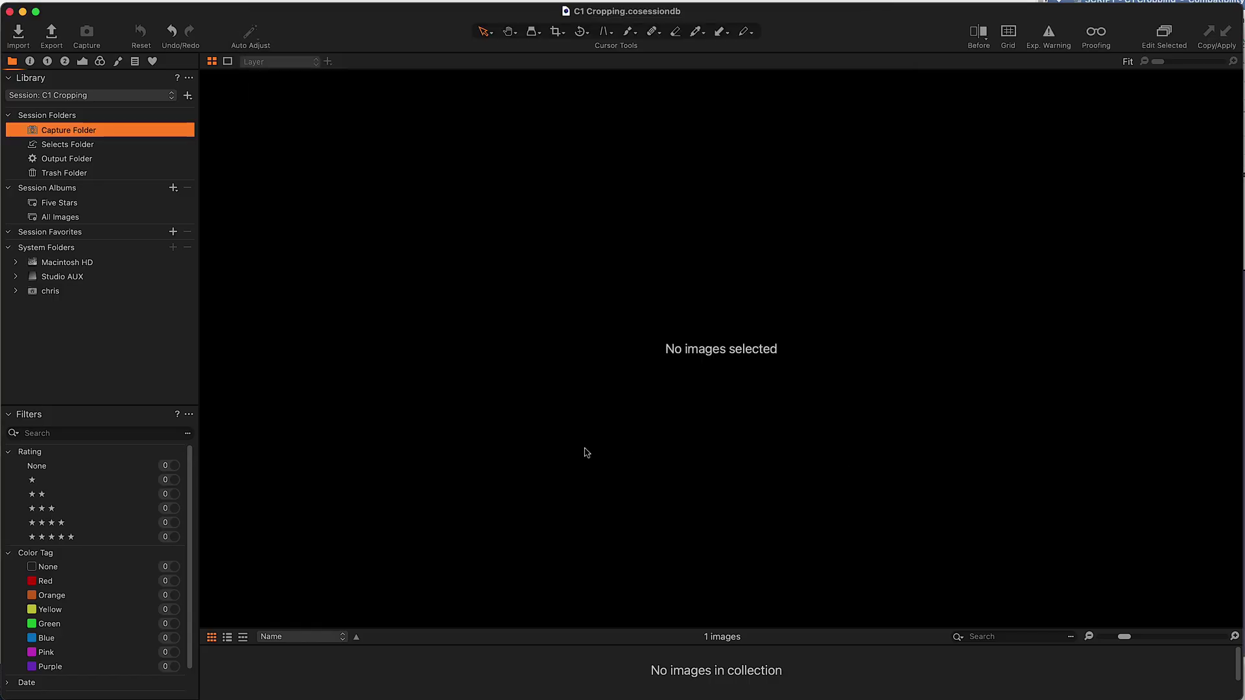
Select the leaf thumbnail so the photo loads in the viewer.
click(281, 675)
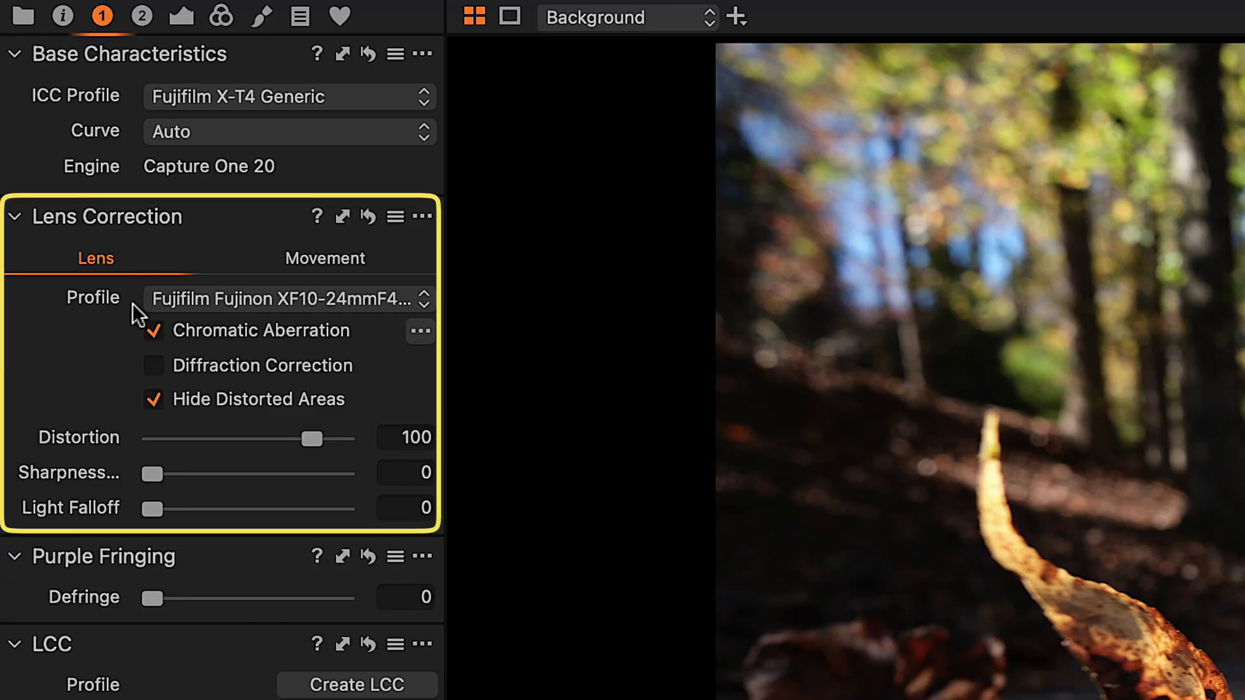
click(208, 300)
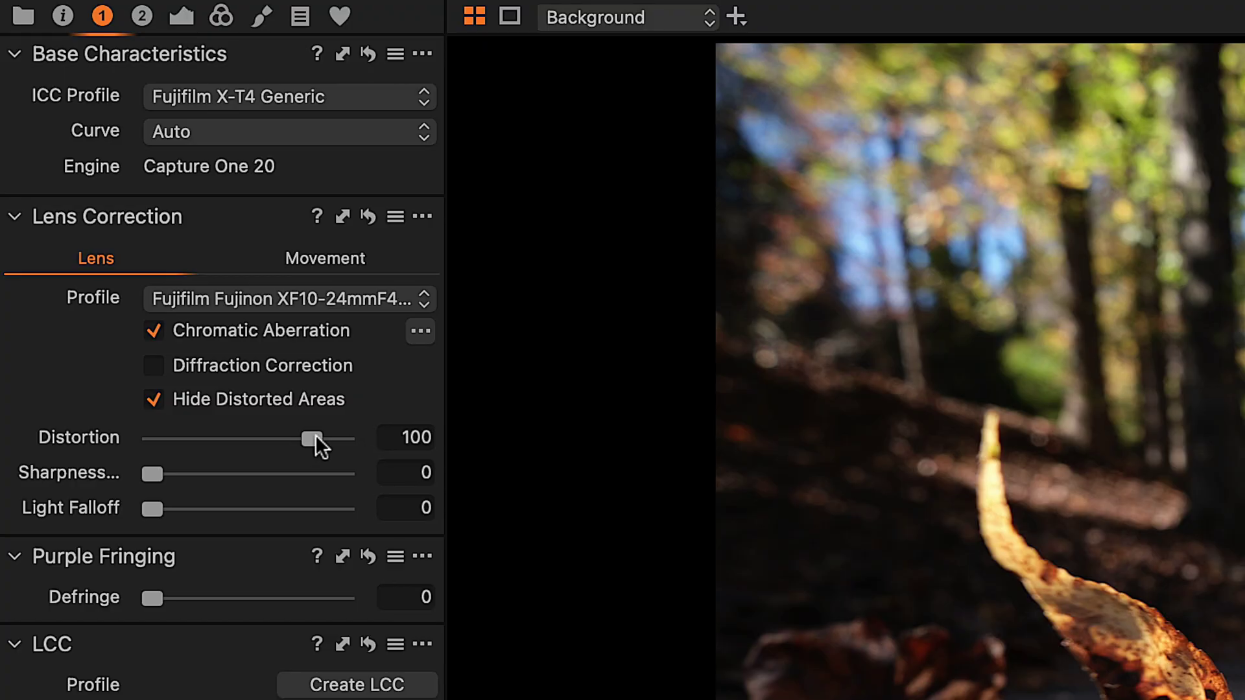
drag(315, 434, 136, 448)
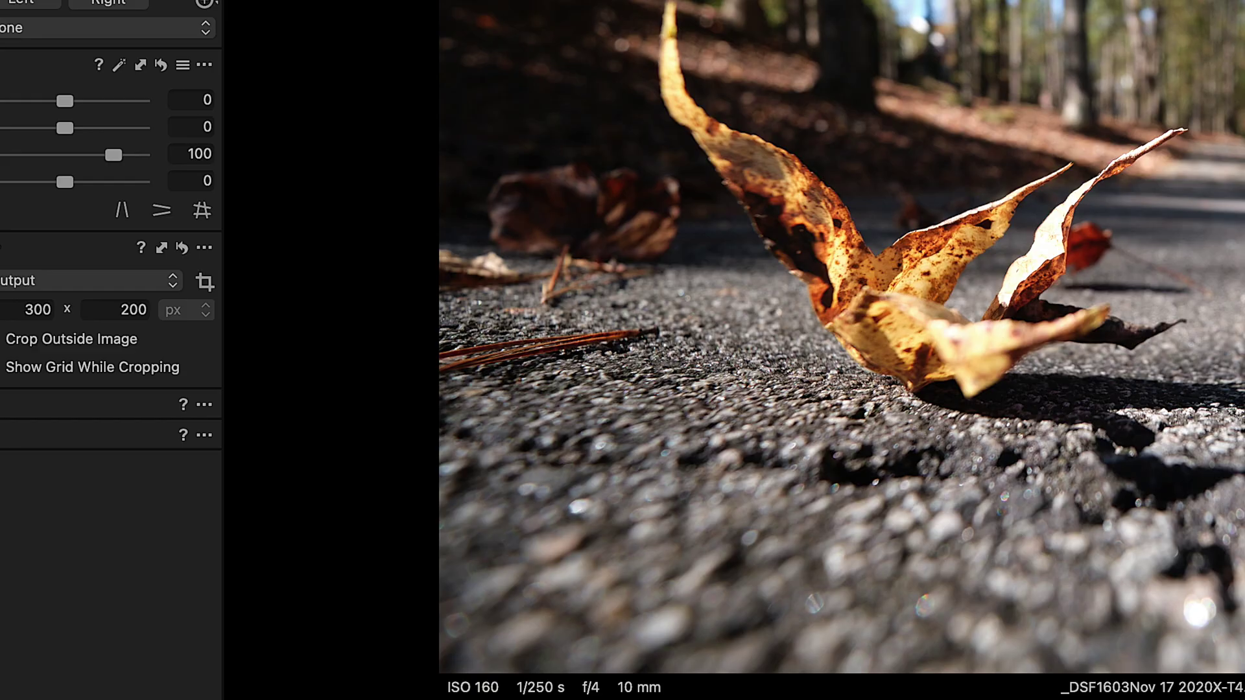
Choose the Crop cursor, drag Distortion to 0, and show the crop settings.
click(206, 285)
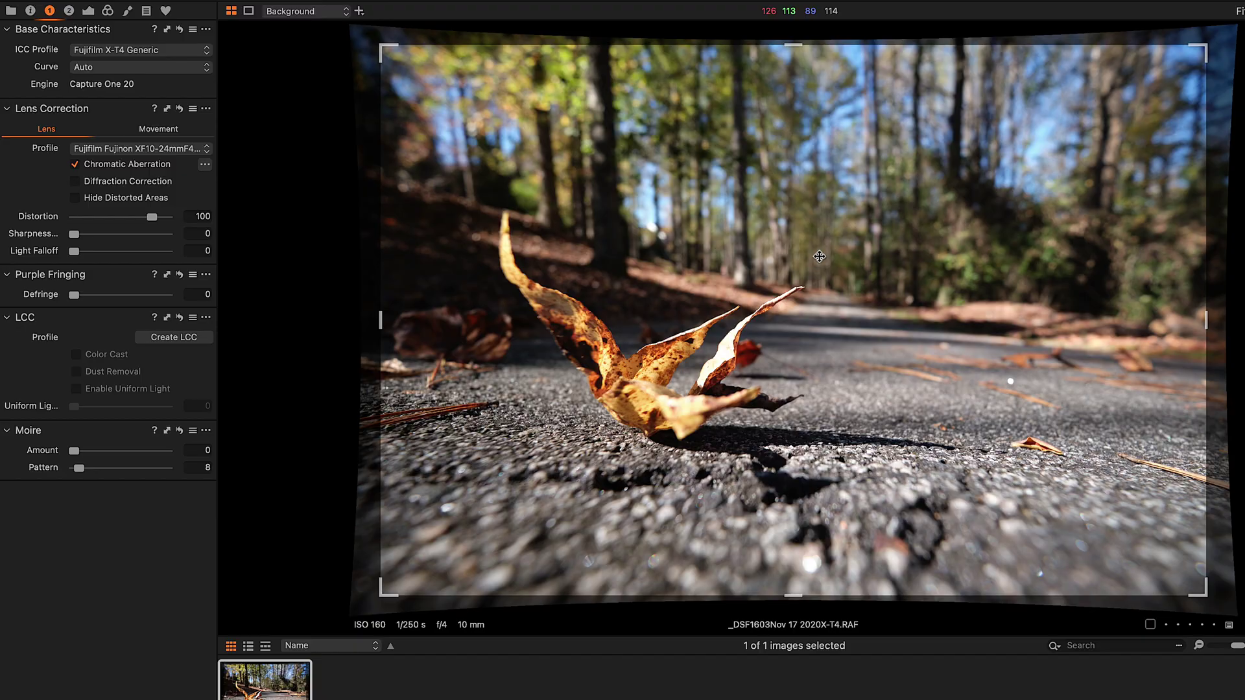
drag(141, 222, 60, 216)
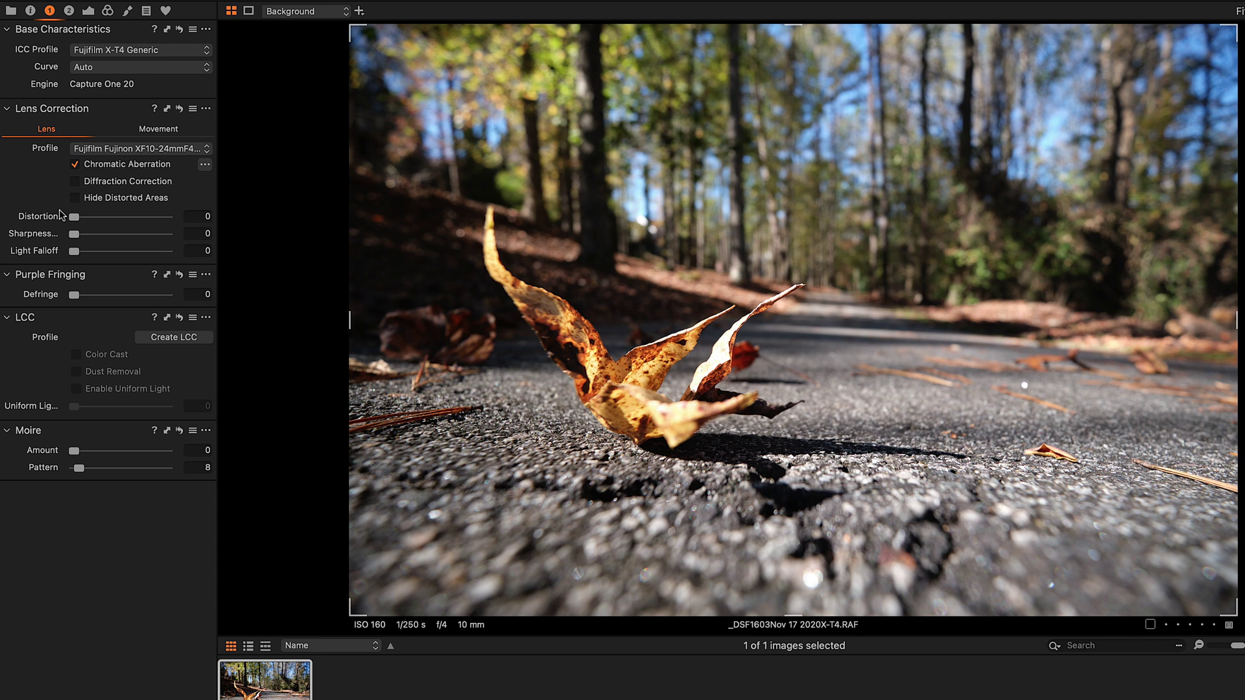
click(68, 10)
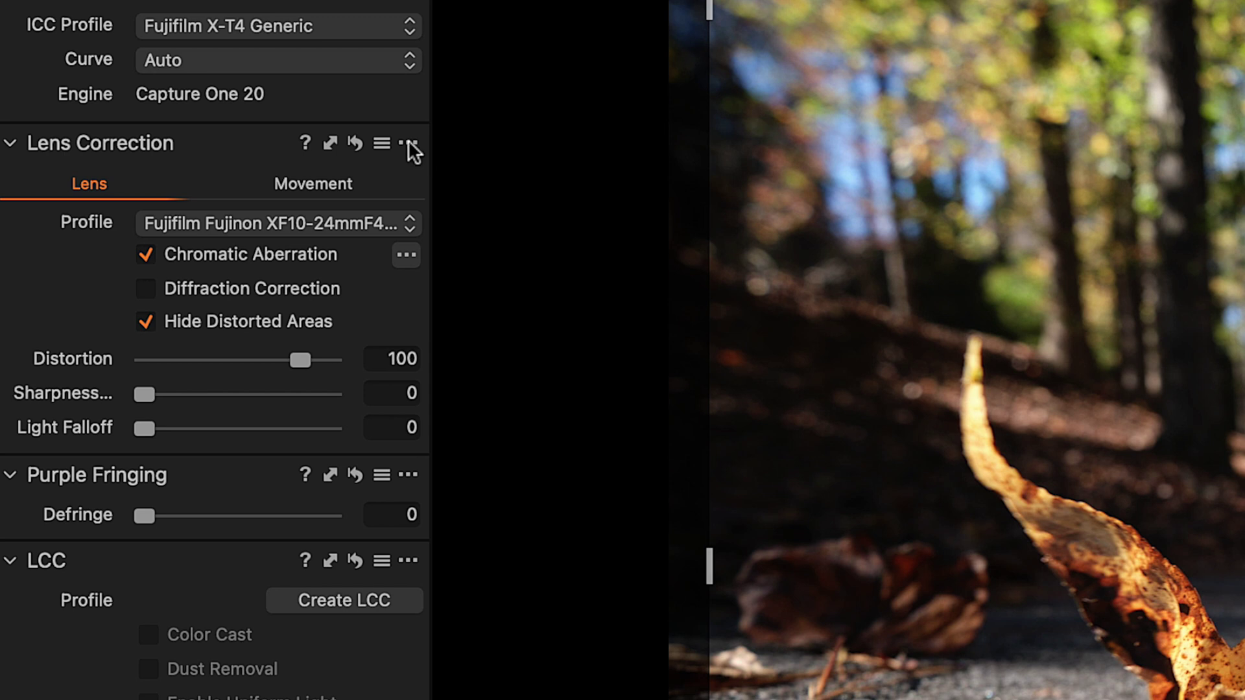
Open the Lens Correction tool's extra options menu to disable default correction.
click(410, 146)
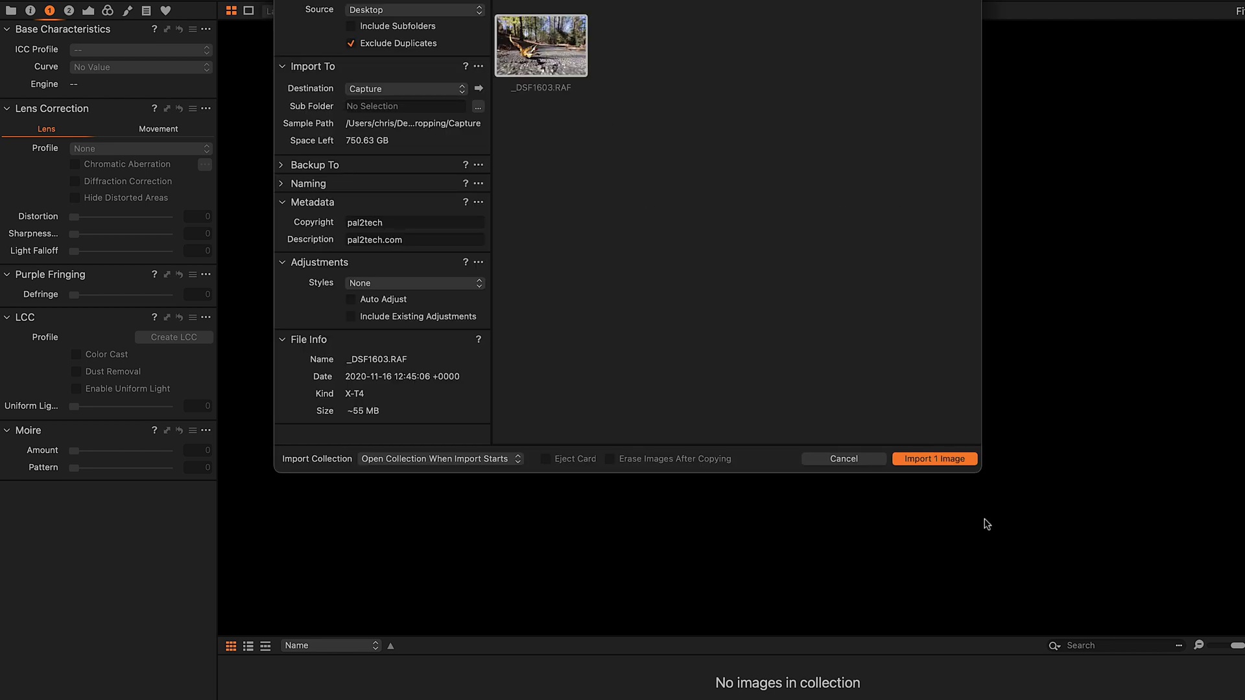
Import the single leaf RAF file _DSF1603.RAF into the session.
click(937, 459)
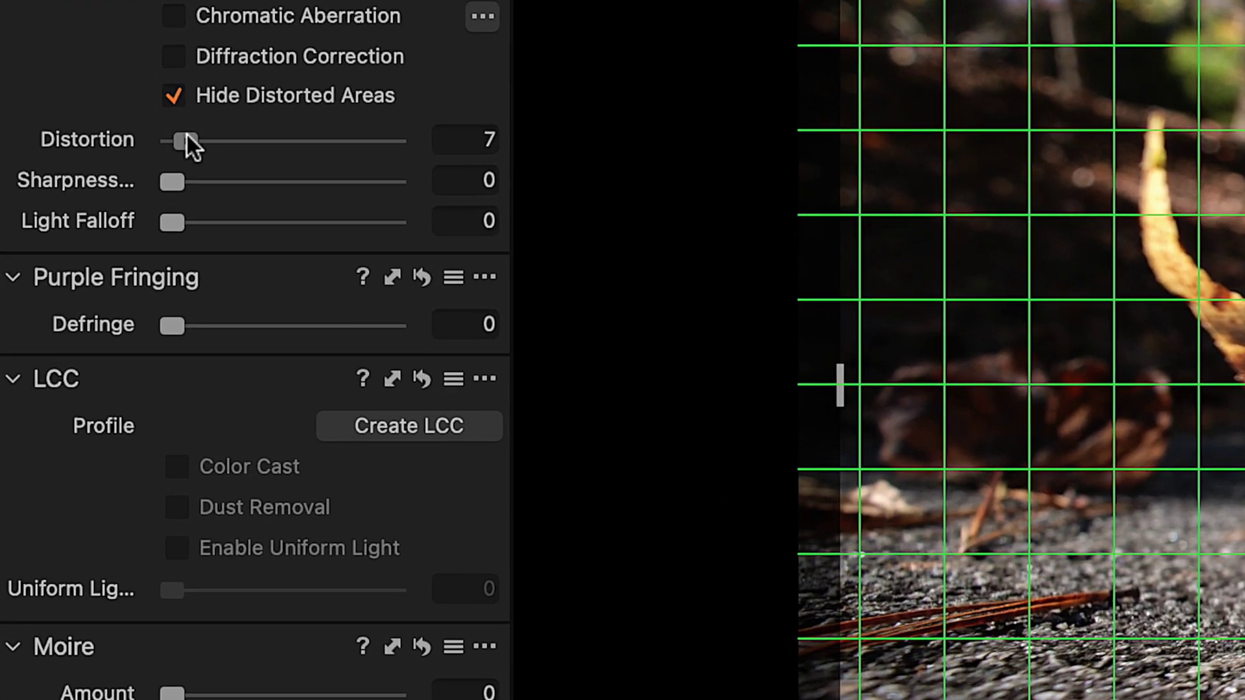
drag(186, 139, 171, 140)
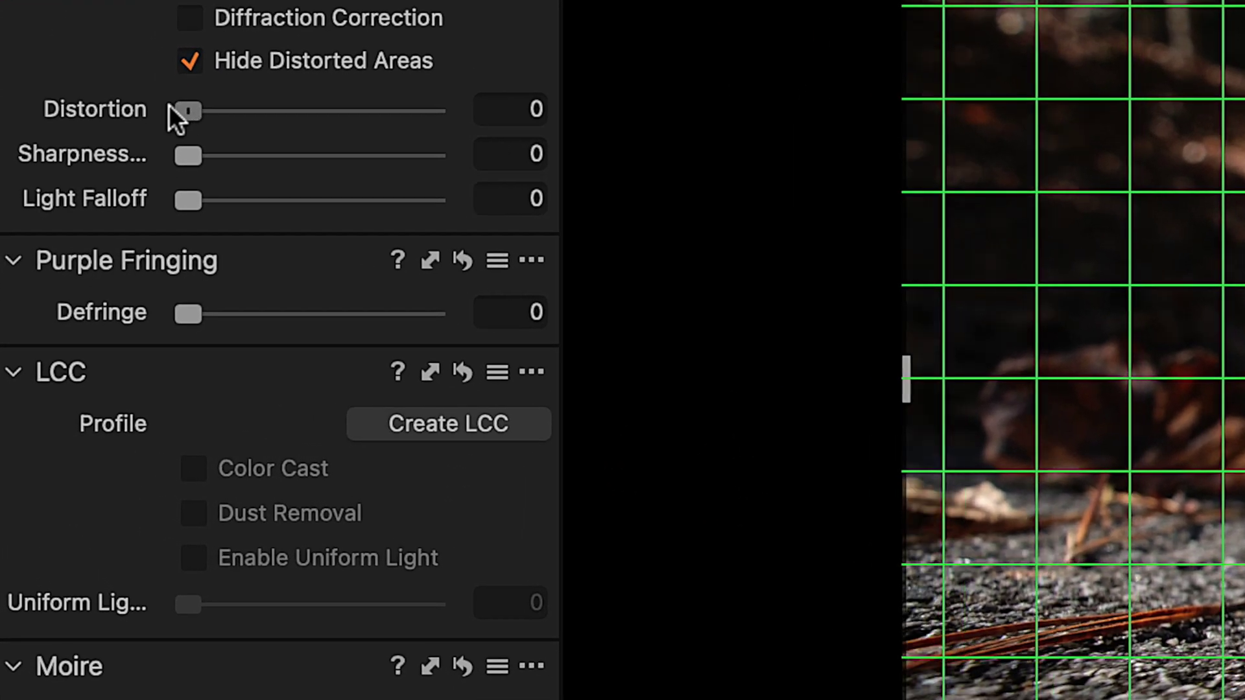